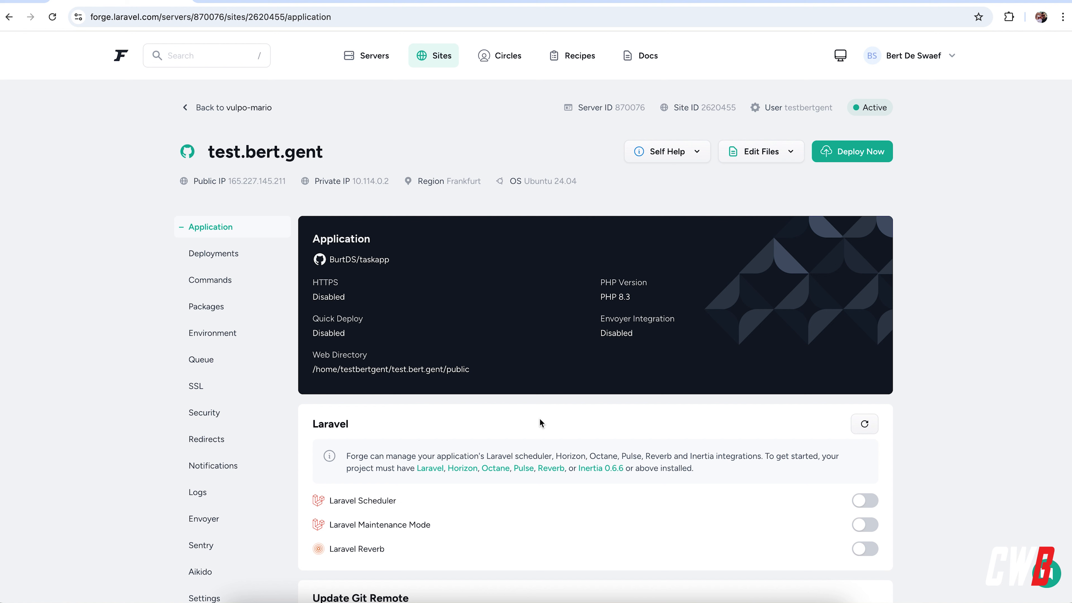
{"action": "left_click_drag", "start_coordinate": [321, 548], "coordinate": [394, 548]}
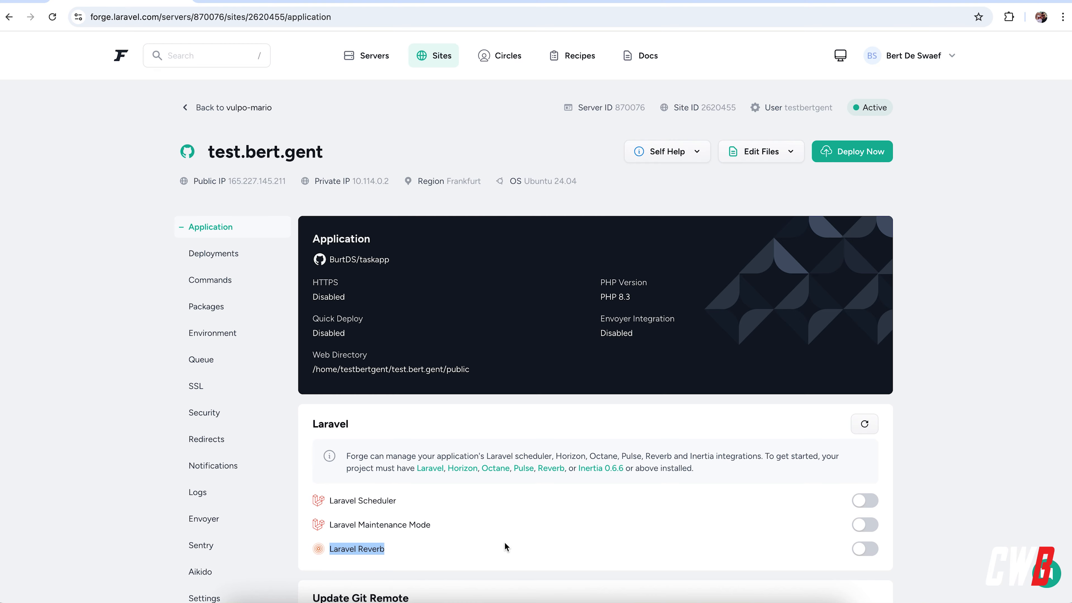
{"action": "scroll", "coordinate": [504, 542], "scroll_direction": "down", "scroll_amount": 5}
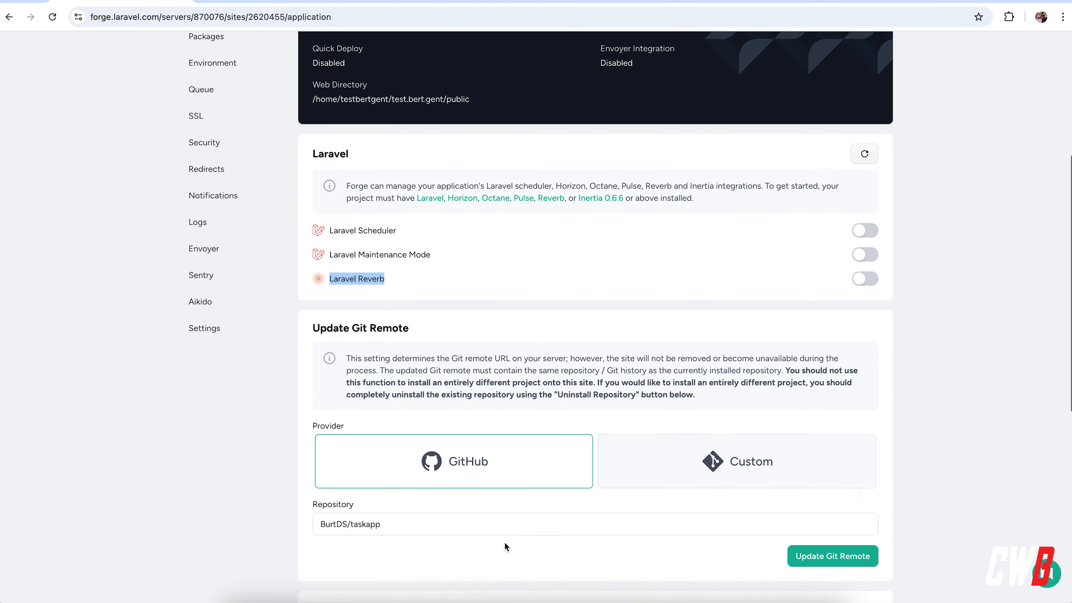
{"action": "scroll", "coordinate": [504, 542], "scroll_direction": "up", "scroll_amount": 7}
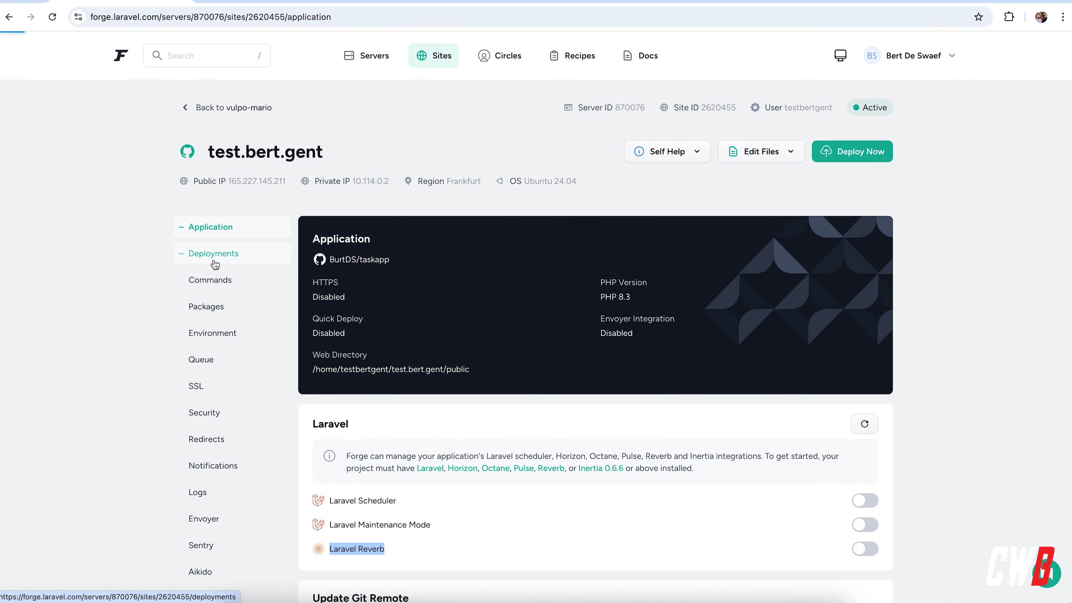
Duplicate the composer install line in the site's deployment script and comment out the first copy with #
{"action": "left_click", "coordinate": [213, 255]}
{"action": "left_click", "coordinate": [494, 467]}
{"action": "left_click", "coordinate": [730, 468]}
{"action": "key", "text": "shift+Up"}
{"action": "key", "text": "super+c"}
{"action": "key", "text": "Right"}
{"action": "key", "text": "super+v"}
{"action": "left_click", "coordinate": [351, 470]}
{"action": "type", "text": "@"}
{"action": "key", "text": "BackSpace"}
{"action": "type", "text": "#"}
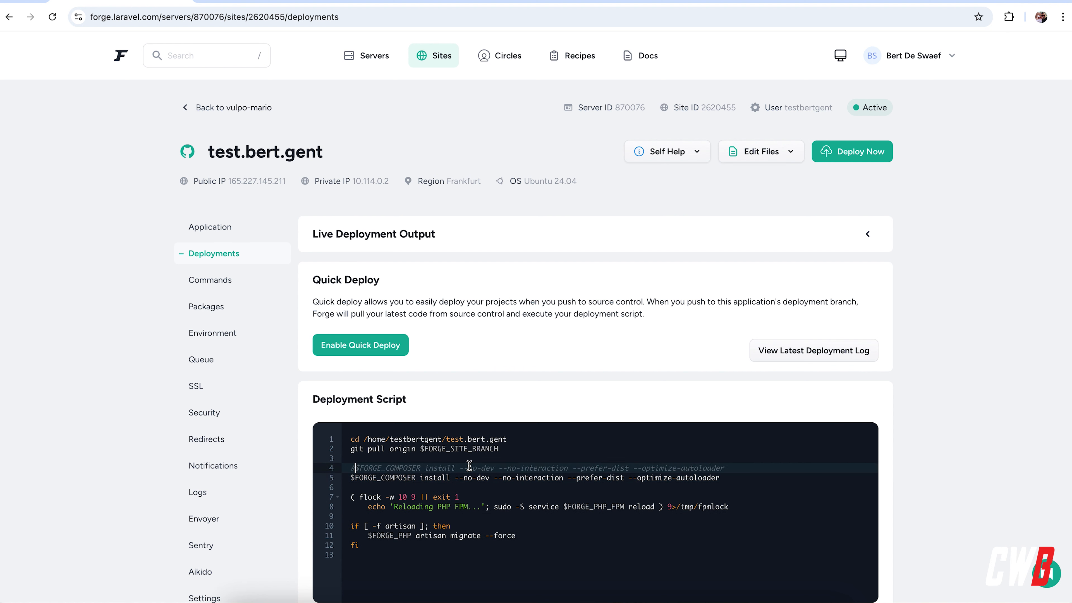
Remove the --no-dev option from the active composer install line in the deployment script
{"action": "left_click_drag", "start_coordinate": [490, 479], "coordinate": [455, 478]}
{"action": "key", "text": "BackSpace"}
{"action": "key", "text": "BackSpace"}
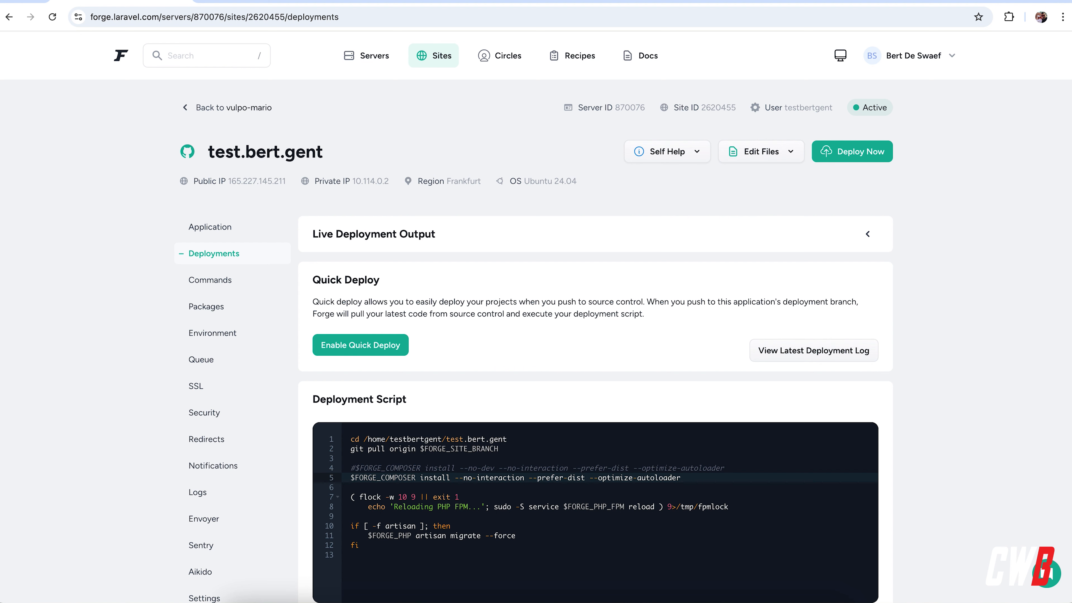
Append the lines "npm i" and "npm run build" to the end of the deployment script and save it
{"action": "scroll", "coordinate": [644, 416], "scroll_direction": "down", "scroll_amount": 2}
{"action": "left_click", "coordinate": [534, 449]}
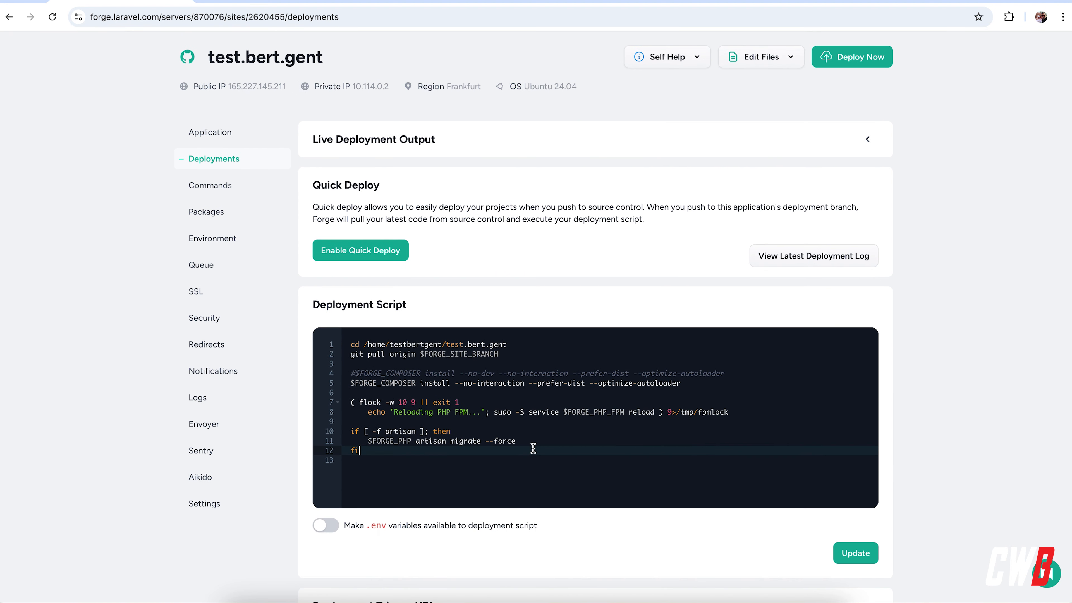
{"action": "key", "text": "Return"}
{"action": "key", "text": "Return"}
{"action": "type", "text": "npl "}
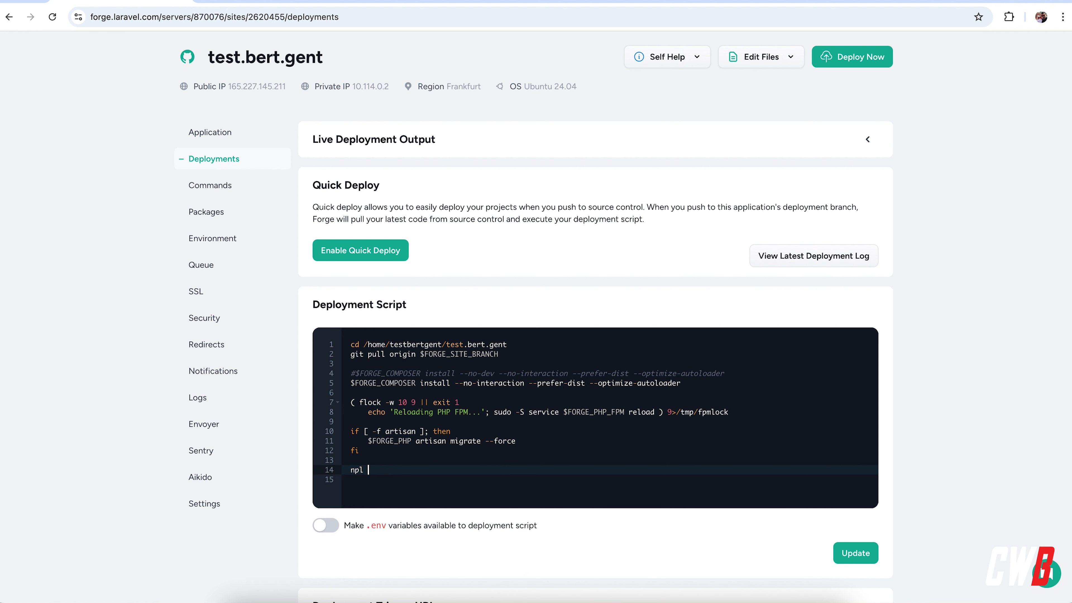
{"action": "type", "text": " i"}
{"action": "key", "text": "Escape"}
{"action": "key", "text": "Return"}
{"action": "type", "text": "npm run build"}
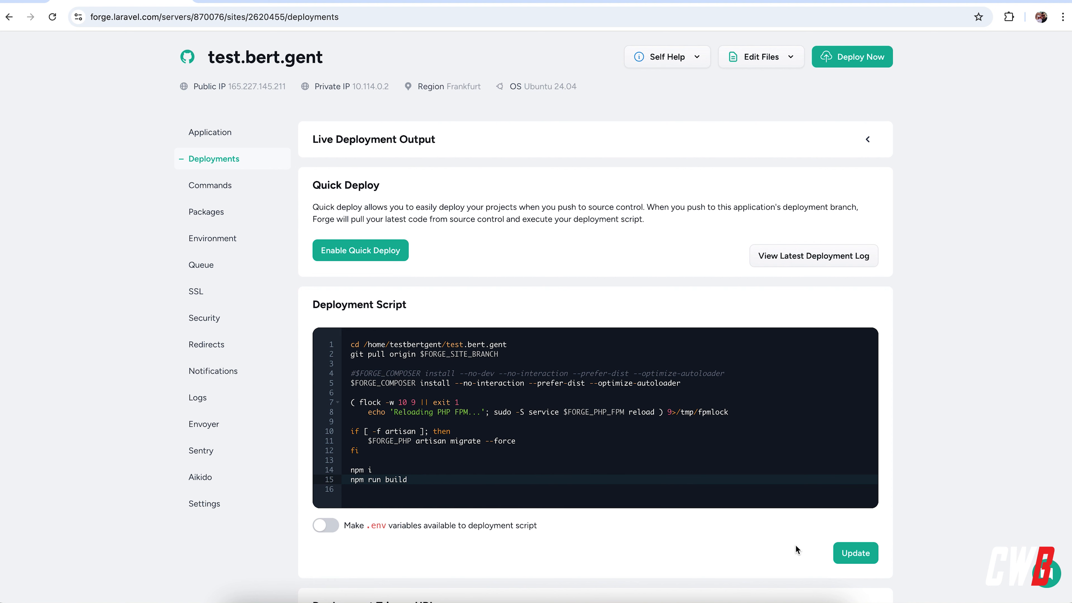
{"action": "left_click", "coordinate": [872, 554]}
Deploy the site and expand its live deployment output
{"action": "scroll", "coordinate": [606, 471], "scroll_direction": "up", "scroll_amount": 2}
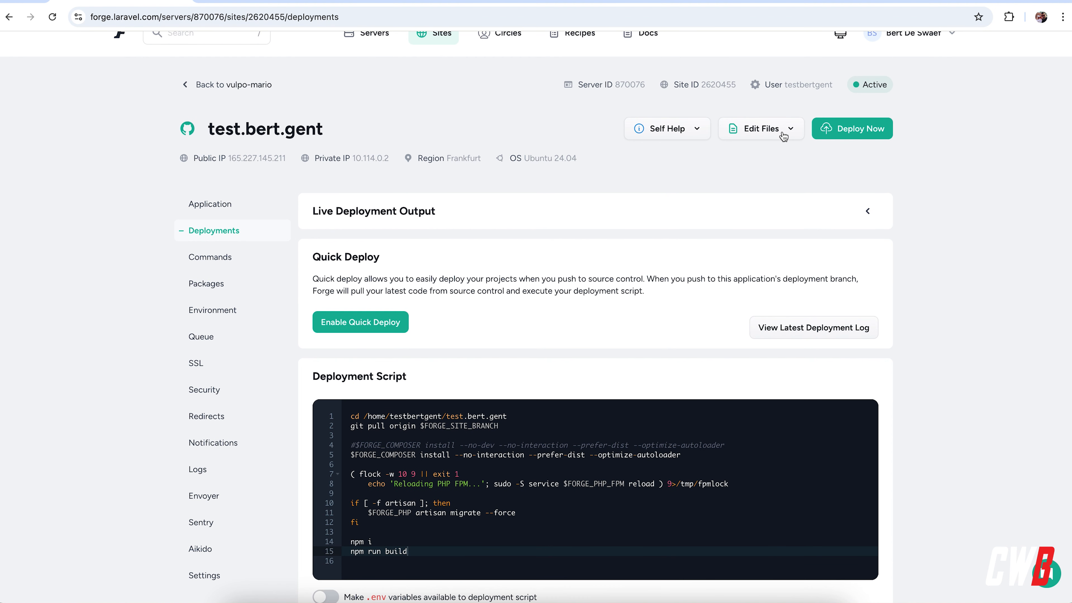
{"action": "left_click", "coordinate": [859, 131]}
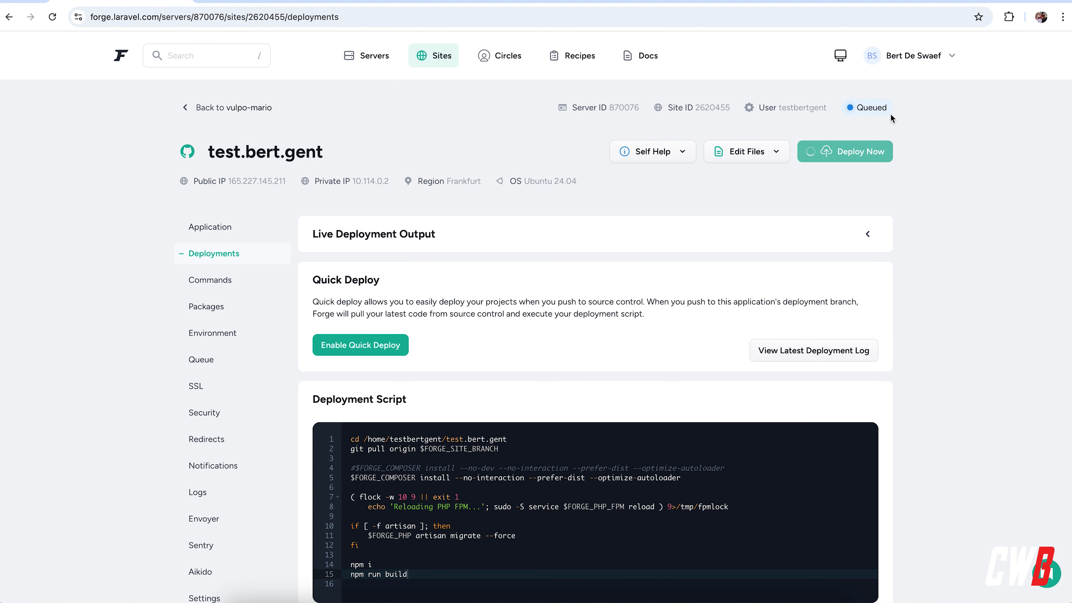
{"action": "left_click", "coordinate": [440, 234]}
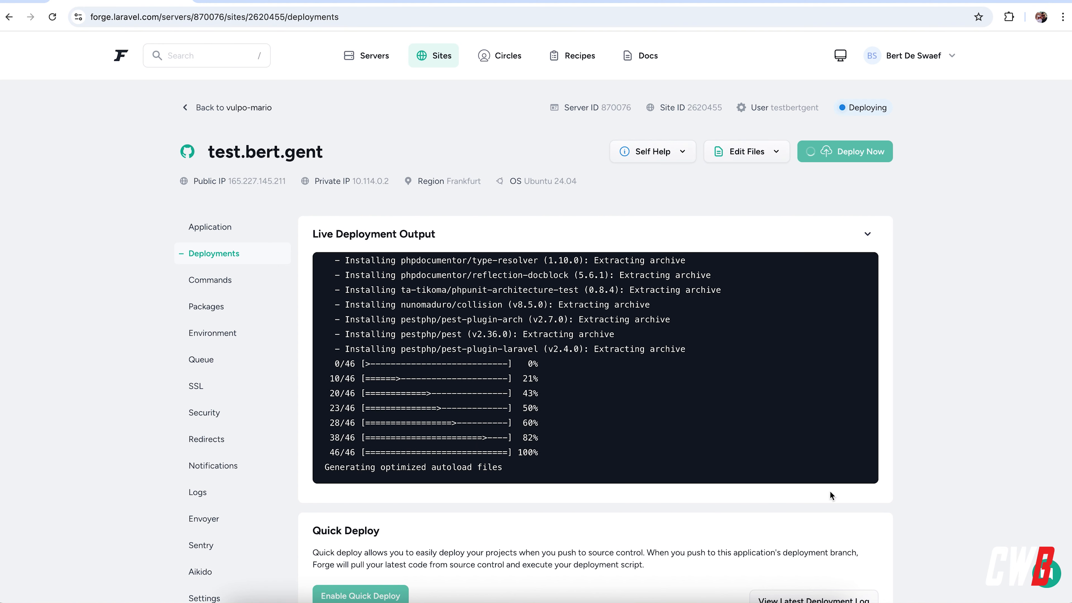
Check the deployment's status in the deployment history, and review the deployment script and live output
{"action": "scroll", "coordinate": [851, 505], "scroll_direction": "down", "scroll_amount": 15}
{"action": "scroll", "coordinate": [851, 505], "scroll_direction": "down", "scroll_amount": 4}
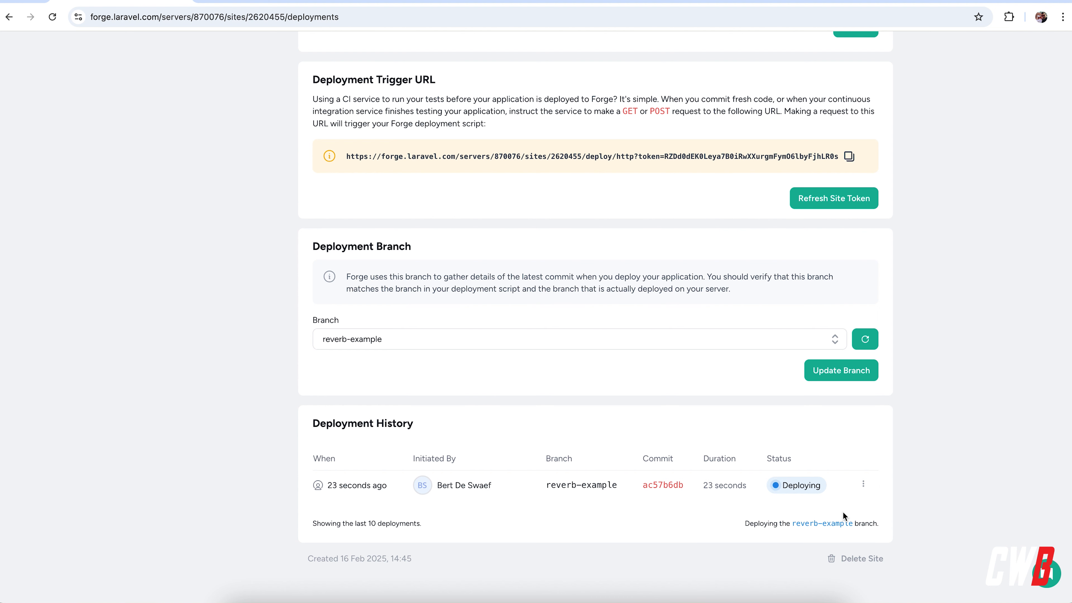
{"action": "scroll", "coordinate": [503, 507], "scroll_direction": "up", "scroll_amount": 2}
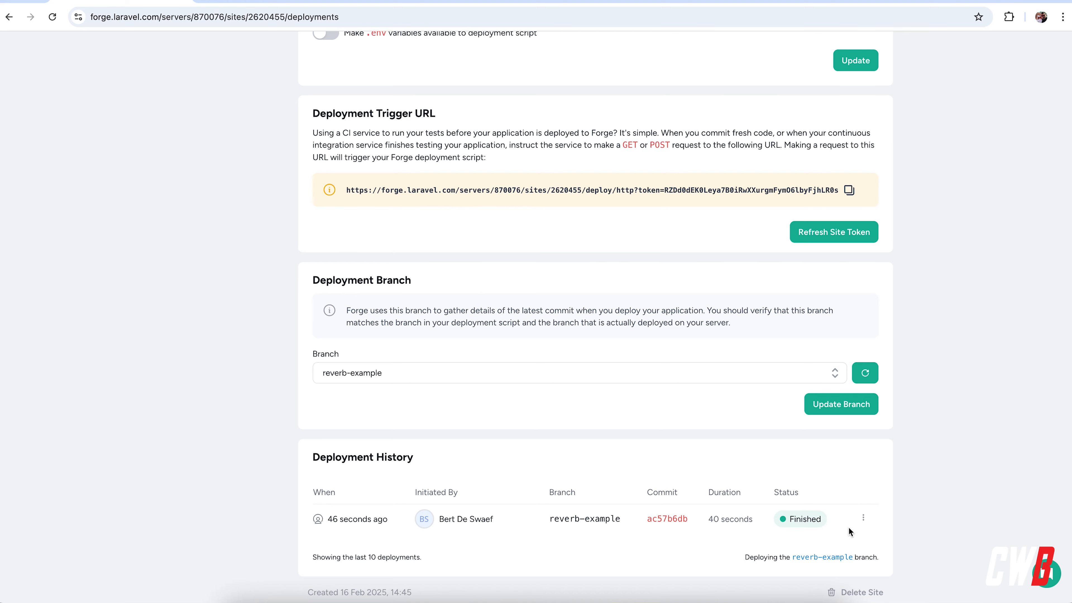
{"action": "scroll", "coordinate": [555, 523], "scroll_direction": "up", "scroll_amount": 8}
{"action": "scroll", "coordinate": [556, 522], "scroll_direction": "up", "scroll_amount": 7}
{"action": "scroll", "coordinate": [556, 521], "scroll_direction": "down", "scroll_amount": 8}
{"action": "scroll", "coordinate": [555, 521], "scroll_direction": "up", "scroll_amount": 1}
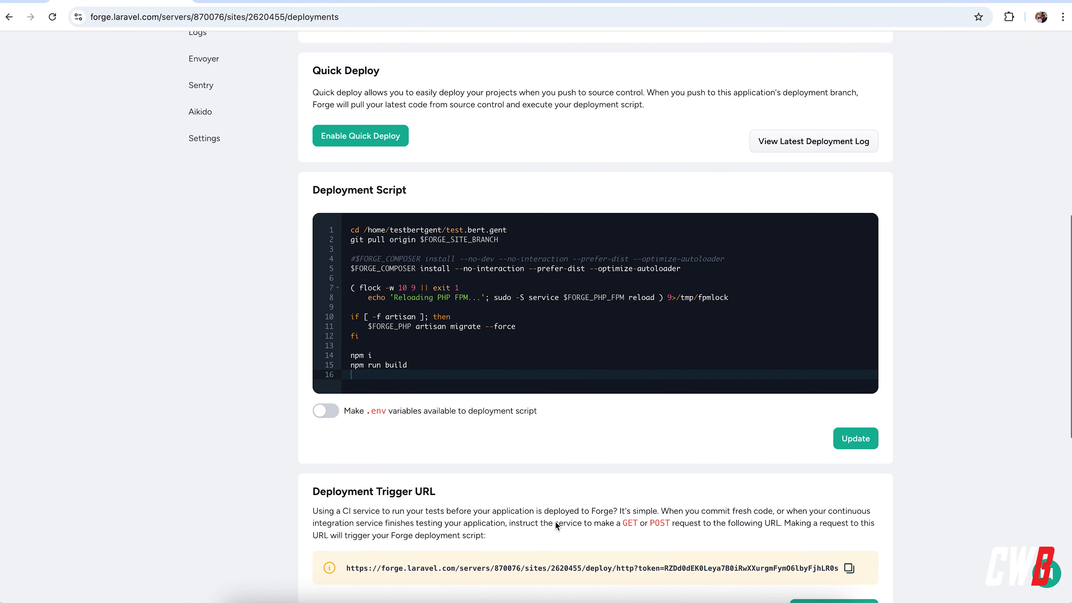
{"action": "scroll", "coordinate": [556, 522], "scroll_direction": "up", "scroll_amount": 11}
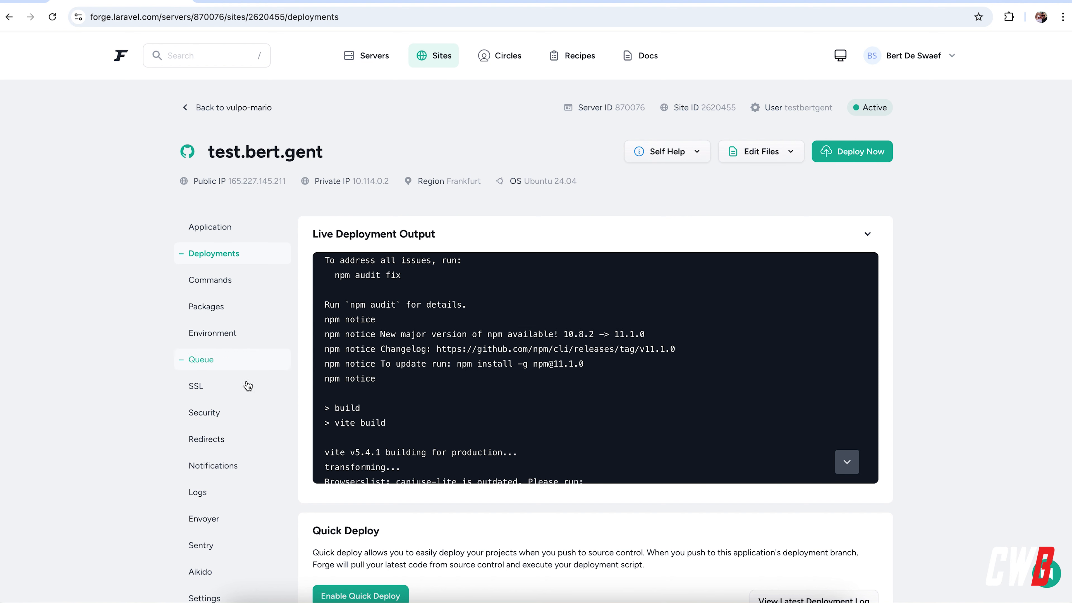
{"action": "left_click", "coordinate": [206, 394]}
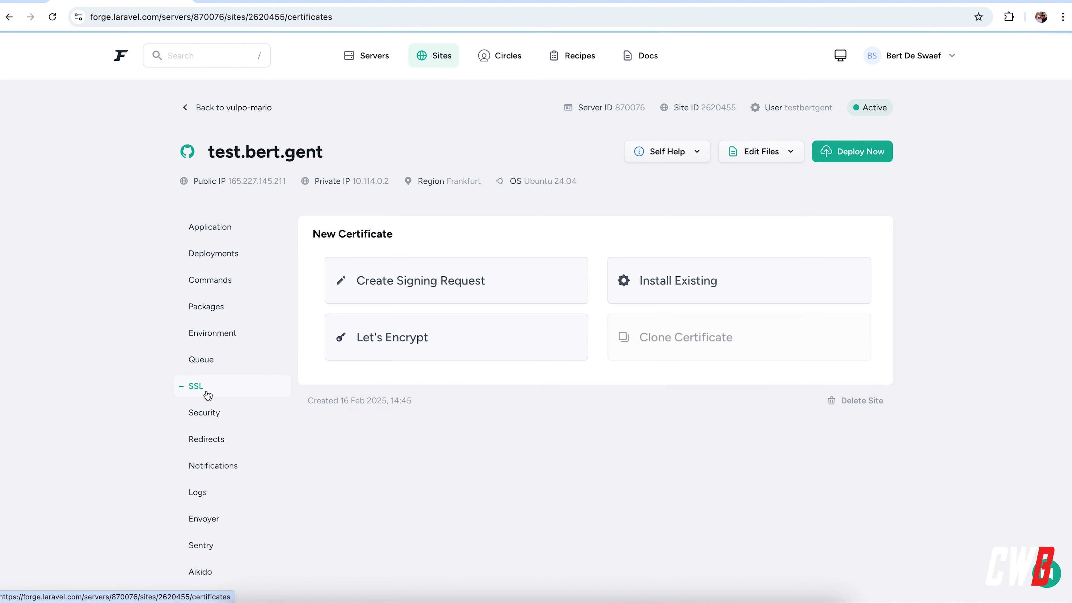
{"action": "left_click", "coordinate": [431, 350]}
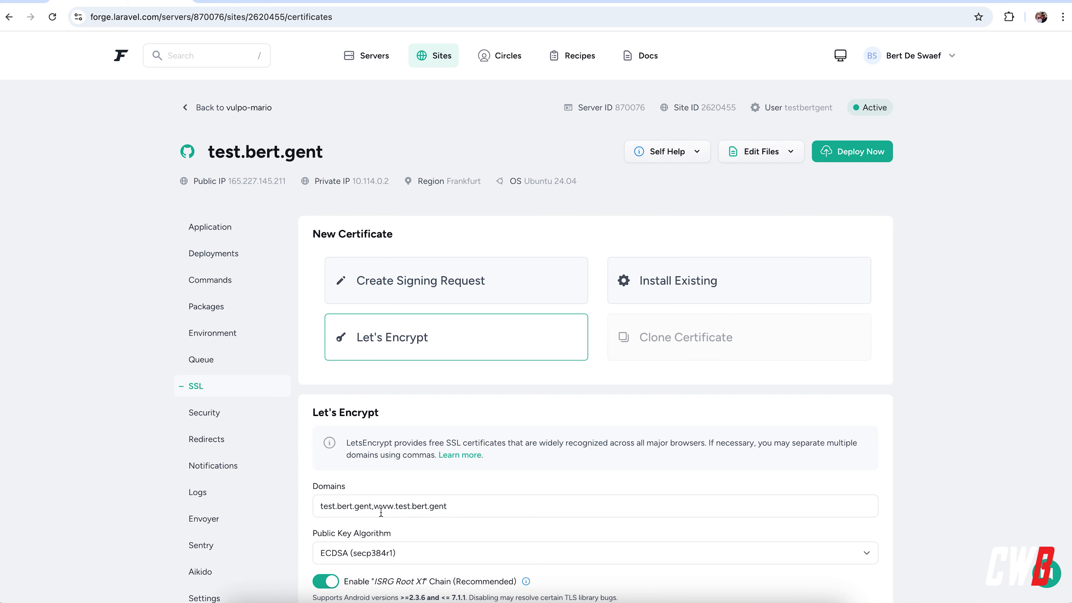
{"action": "scroll", "coordinate": [378, 519], "scroll_direction": "down", "scroll_amount": 3}
{"action": "scroll", "coordinate": [378, 519], "scroll_direction": "up", "scroll_amount": 3}
{"action": "left_click_drag", "start_coordinate": [375, 507], "coordinate": [464, 506]}
Enable Laravel Reverb for the application with public hostname ws.test.bert.gent, port 8080 and a maximum of 1000 concurrent connections
{"action": "left_click", "coordinate": [213, 227]}
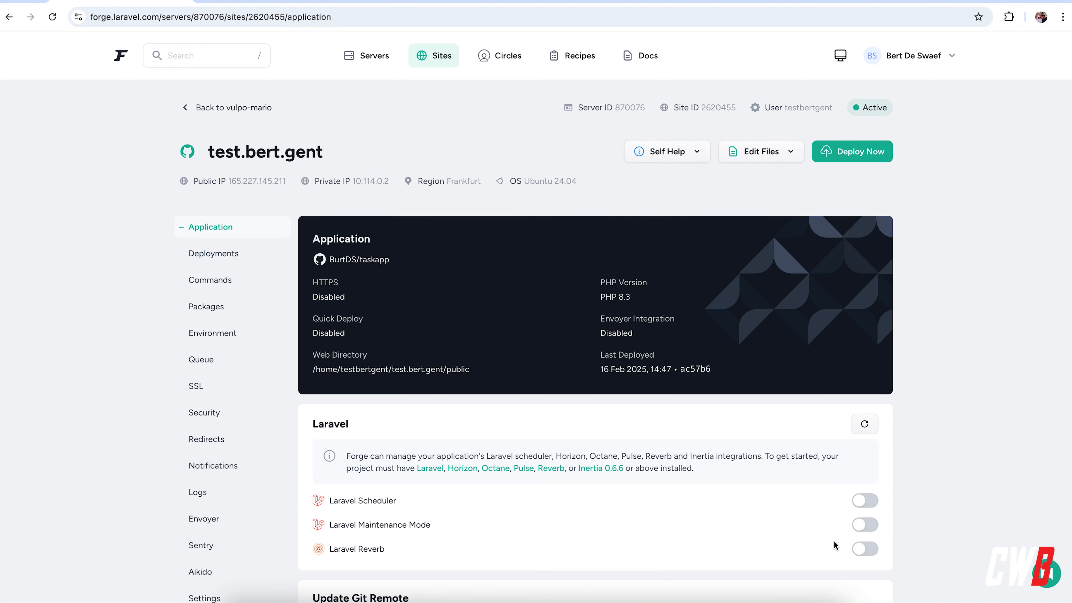
{"action": "left_click", "coordinate": [861, 549]}
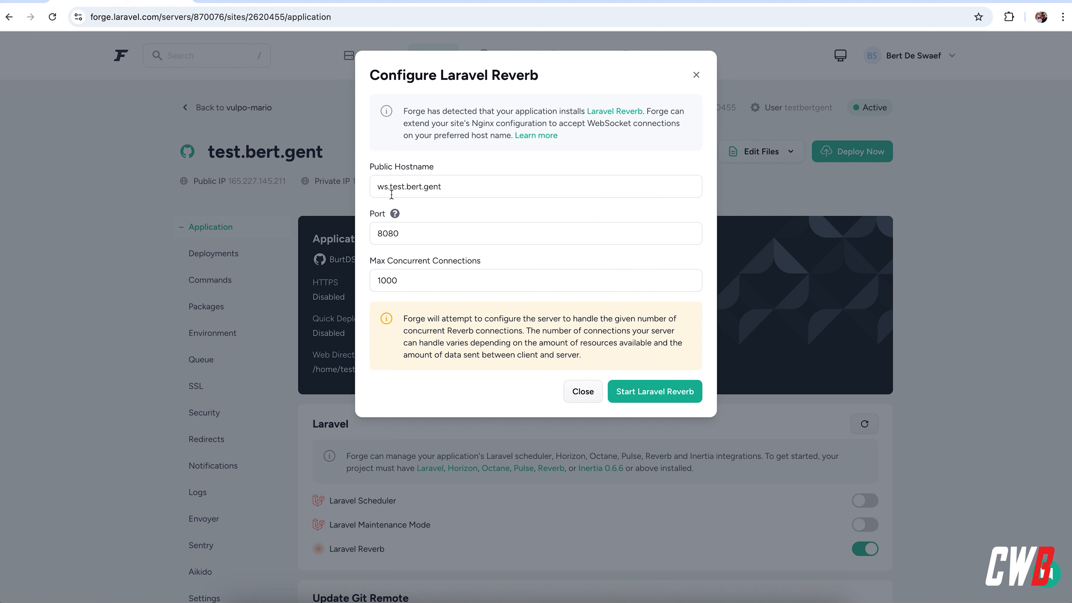
{"action": "left_click", "coordinate": [653, 393]}
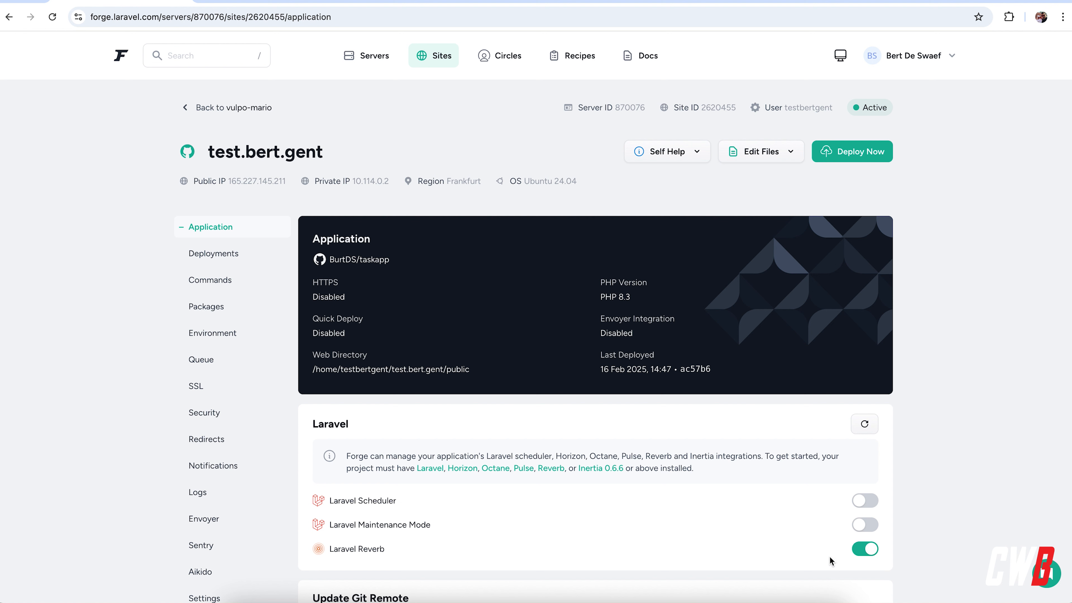
Review the Reverb restart line in the deployment script and the REVERB and VITE_REVERB variables in the site environment
{"action": "left_click", "coordinate": [253, 261]}
{"action": "scroll", "coordinate": [468, 499], "scroll_direction": "down", "scroll_amount": 3}
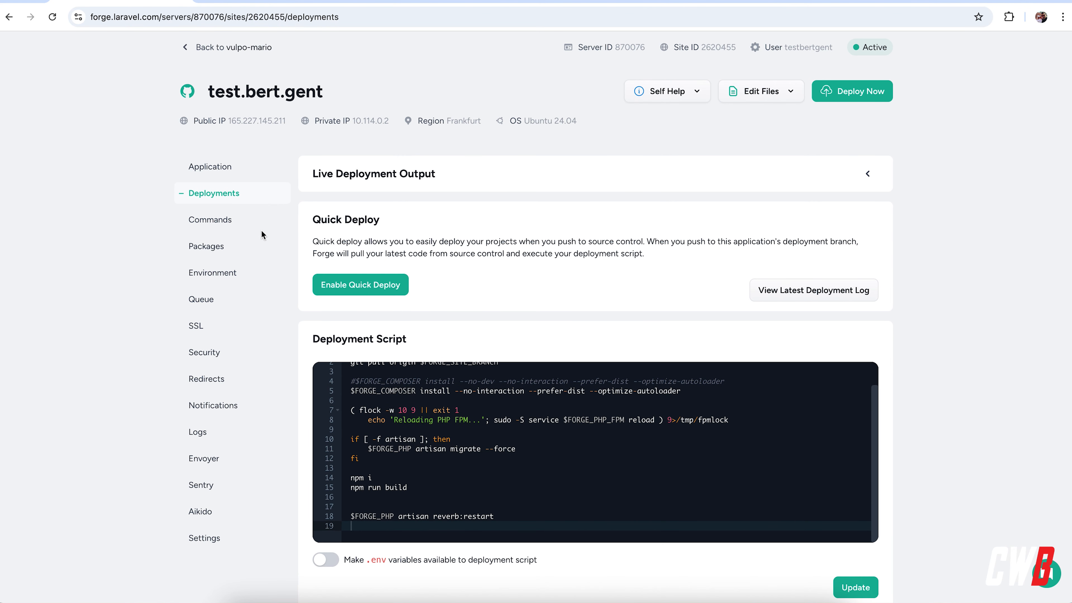
{"action": "left_click", "coordinate": [226, 274]}
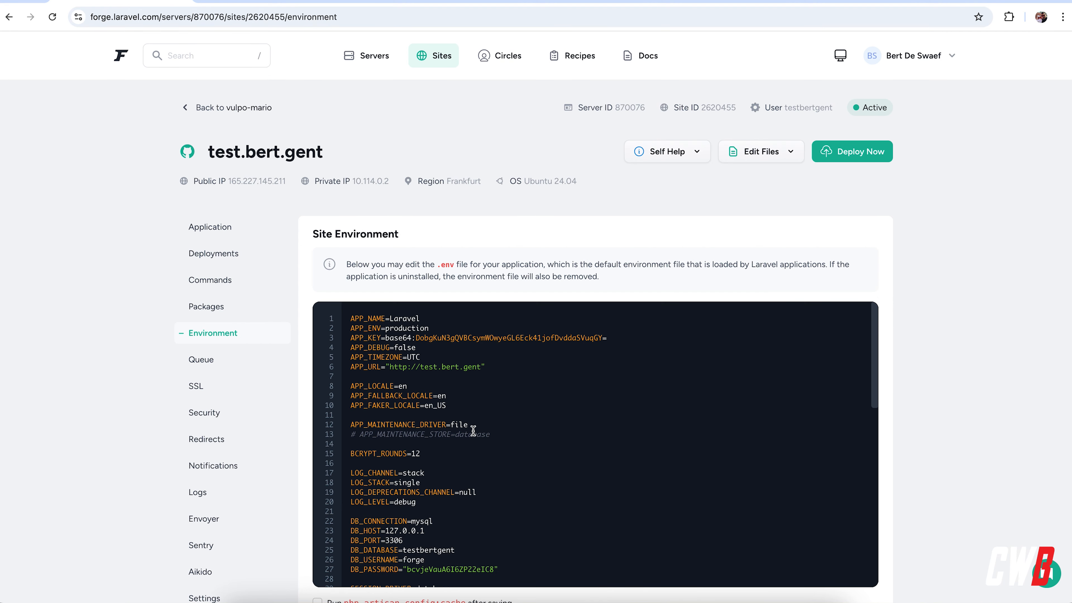
{"action": "key", "text": "ctrl+End"}
{"action": "left_click_drag", "start_coordinate": [372, 532], "coordinate": [527, 562]}
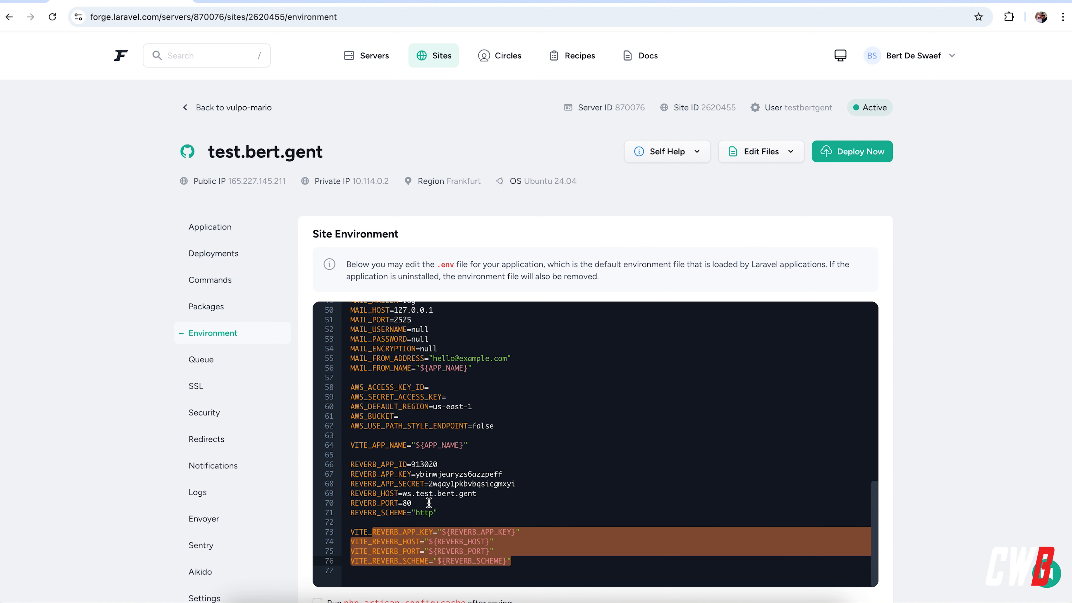
{"action": "left_click_drag", "start_coordinate": [395, 464], "coordinate": [474, 516]}
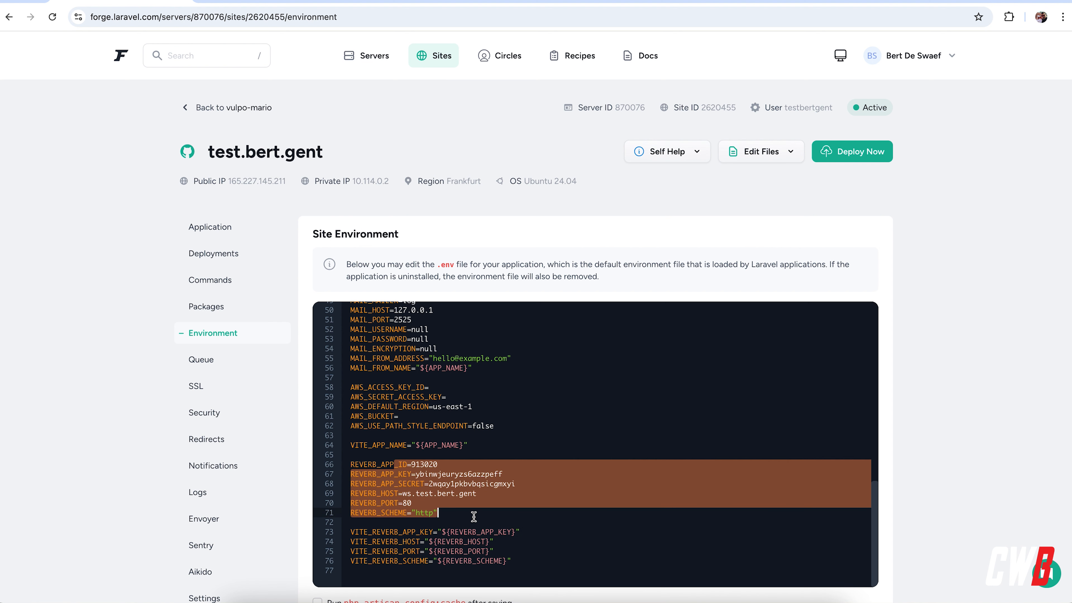
Obtain a Let's Encrypt certificate for test.bert.gent and ws.test.bert.gent, removing the www domain from the list
{"action": "left_click", "coordinate": [231, 388]}
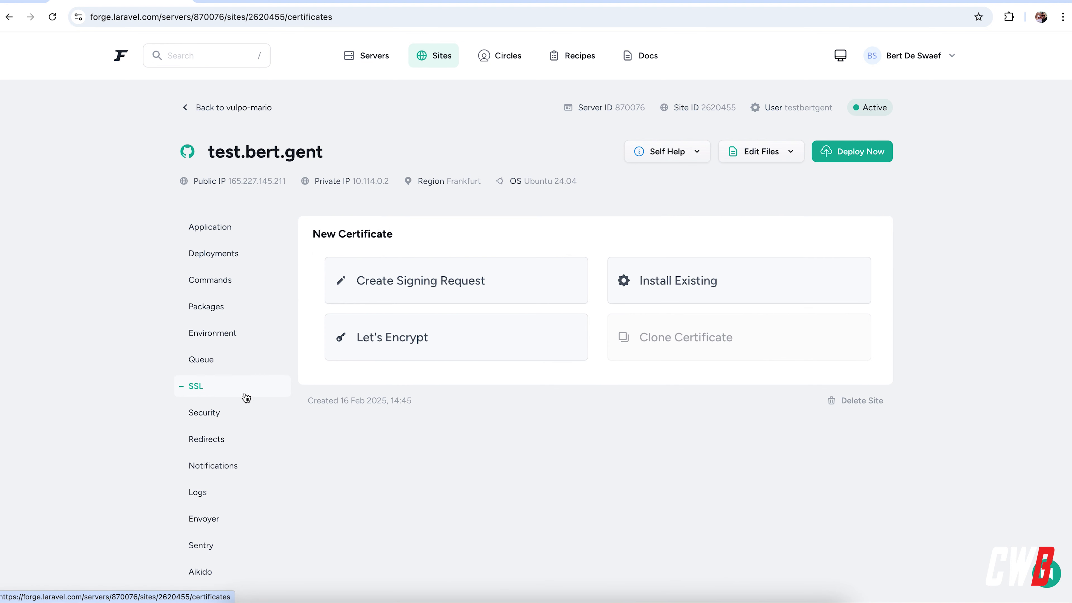
{"action": "left_click", "coordinate": [431, 356]}
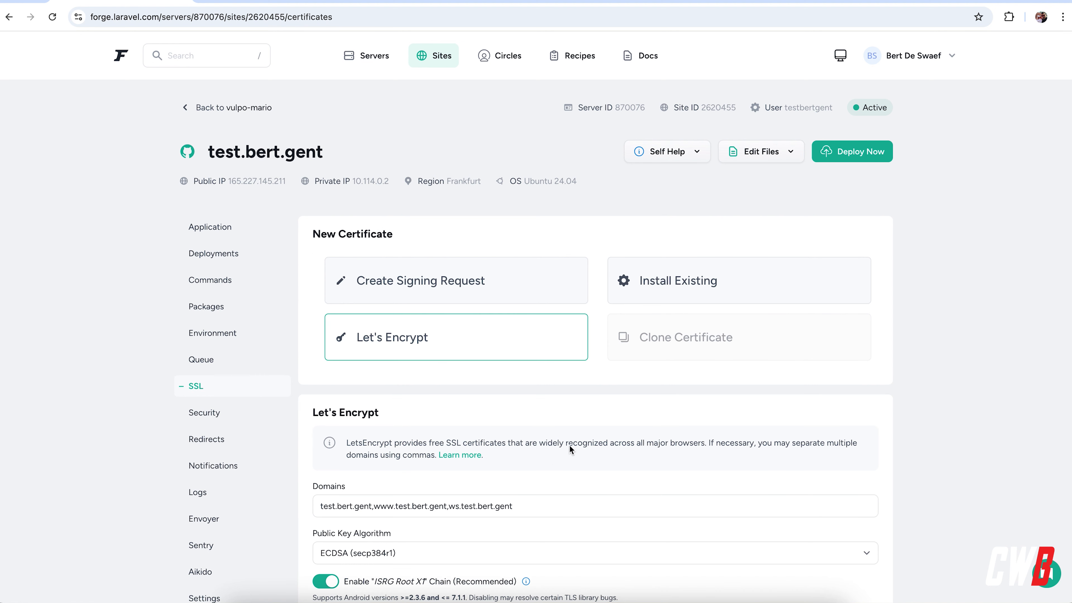
{"action": "left_click_drag", "start_coordinate": [449, 502], "coordinate": [374, 510]}
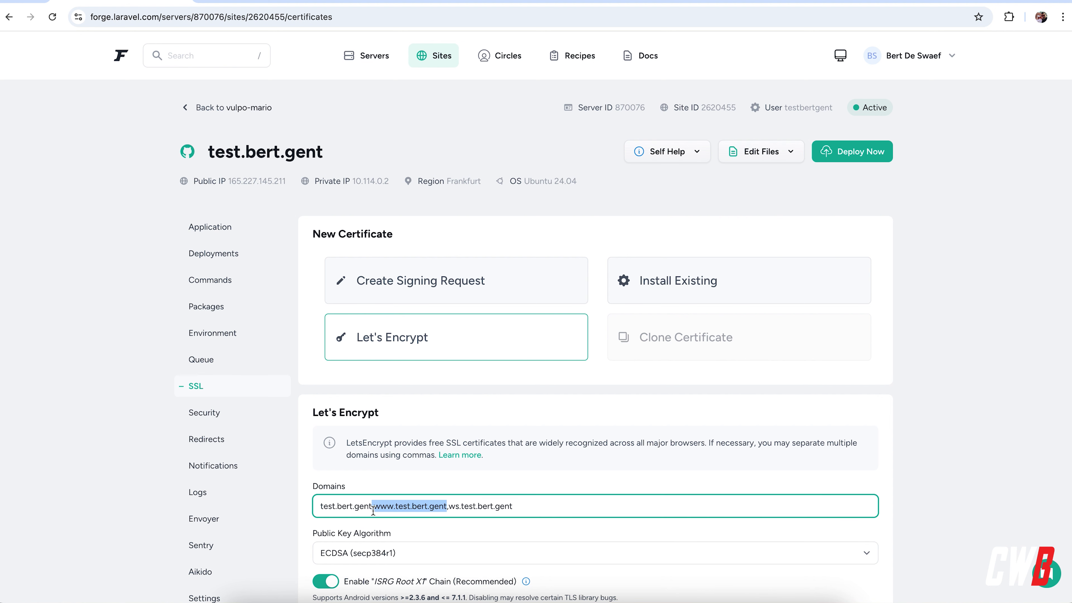
{"action": "key", "text": "BackSpace"}
{"action": "scroll", "coordinate": [405, 527], "scroll_direction": "down", "scroll_amount": 3}
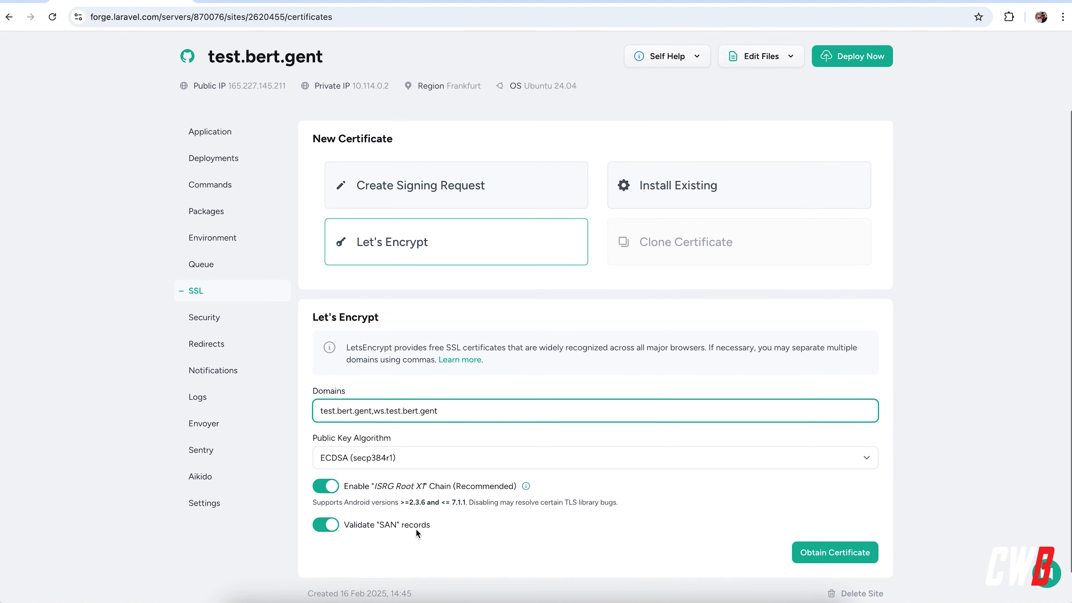
{"action": "left_click", "coordinate": [825, 536]}
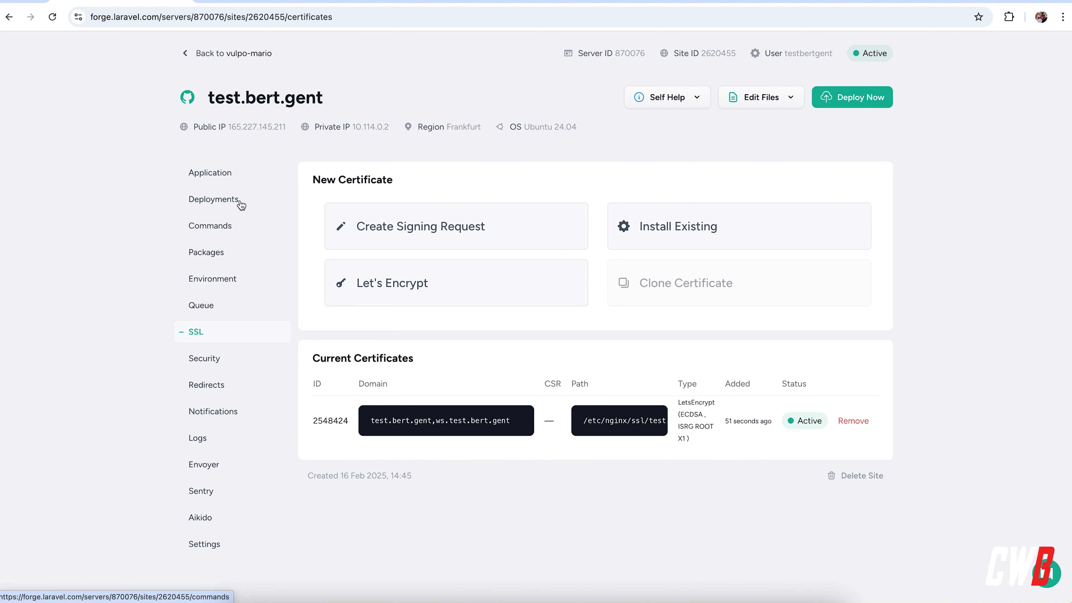
Enter "php artisan migrate:fresh --seed --force" as the site command
{"action": "left_click", "coordinate": [217, 197]}
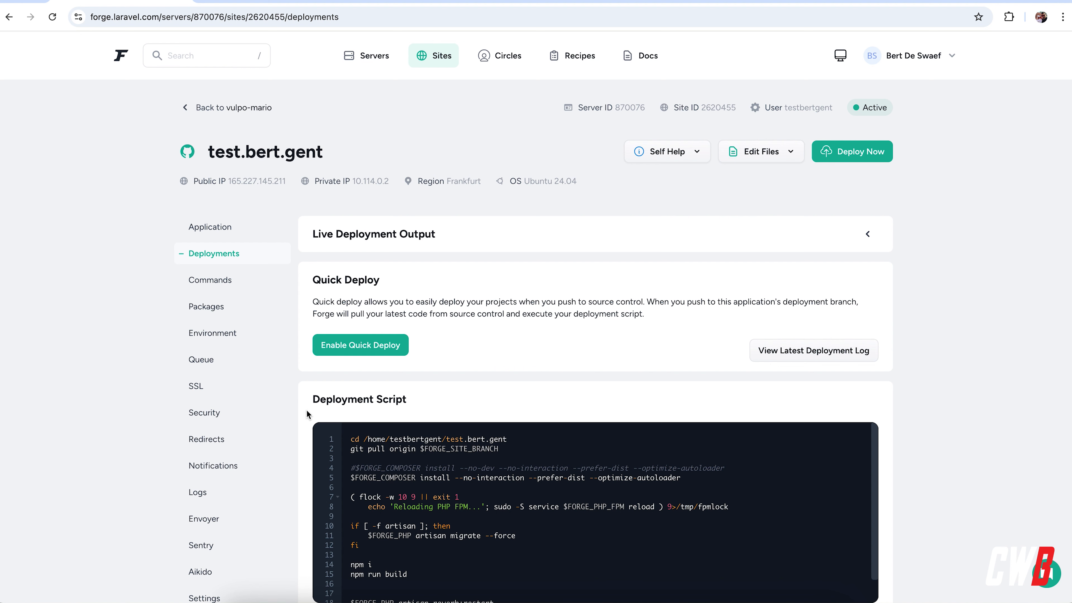
{"action": "left_click", "coordinate": [210, 280]}
{"action": "left_click", "coordinate": [434, 347]}
{"action": "left_click", "coordinate": [466, 349]}
{"action": "type", "text": "php artisan migrate:fresh --seed --f"}
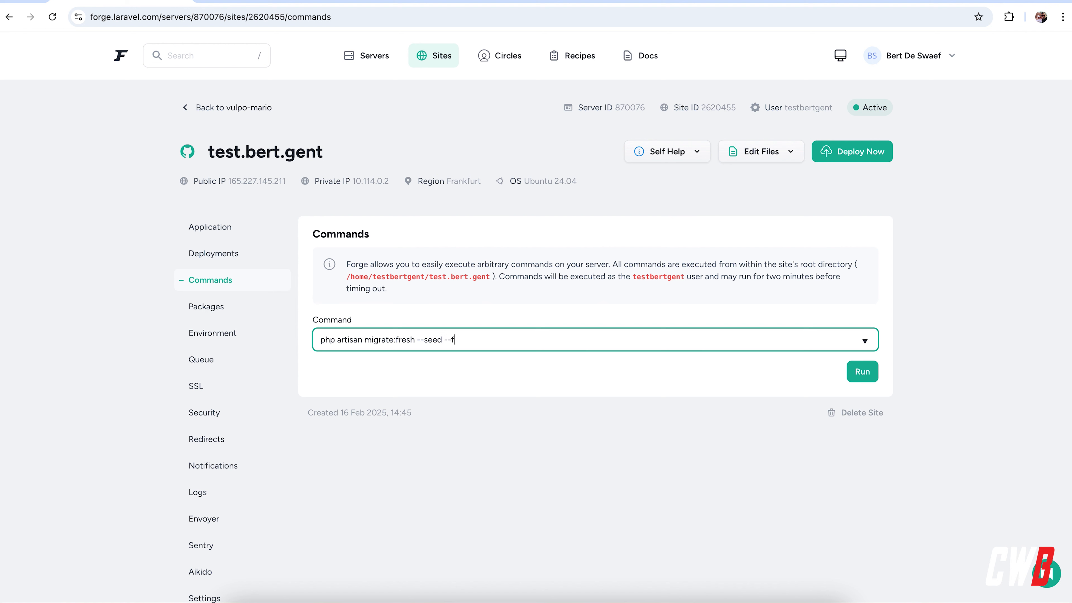
{"action": "type", "text": "orce"}
{"action": "key", "text": "shift+Left"}
{"action": "key", "text": "shift+Left"}
{"action": "key", "text": "shift+Left"}
{"action": "key", "text": "shift+Left"}
{"action": "key", "text": "shift+Left"}
{"action": "key", "text": "shift+Left"}
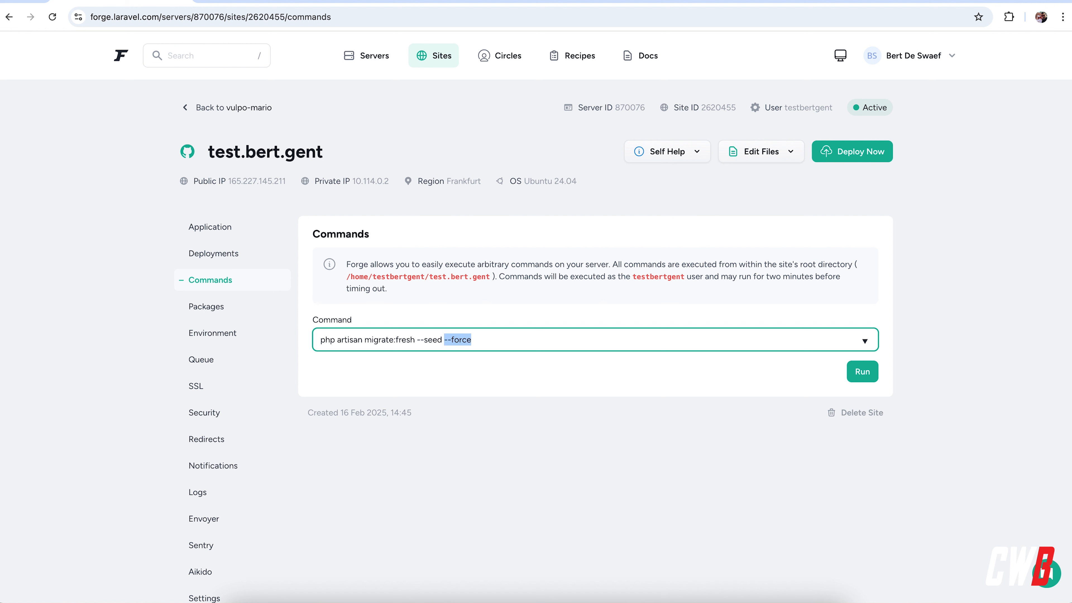